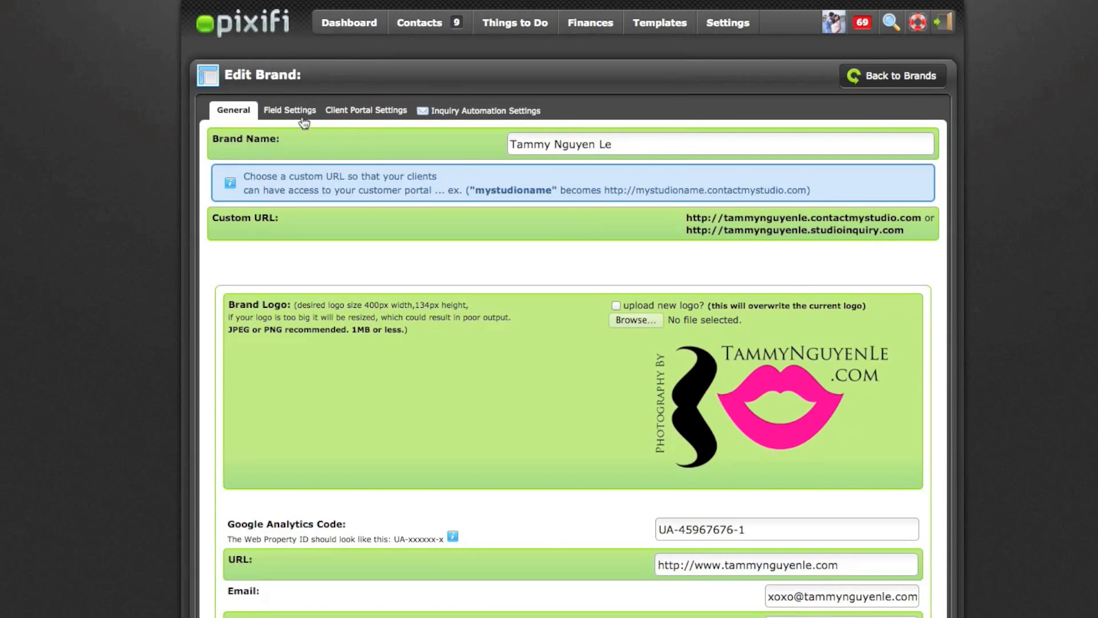
- In the brand's field settings, hide the Address, City/Town, State/Province and Zip/Postal fields from the inquiry form
left_click(290, 111)
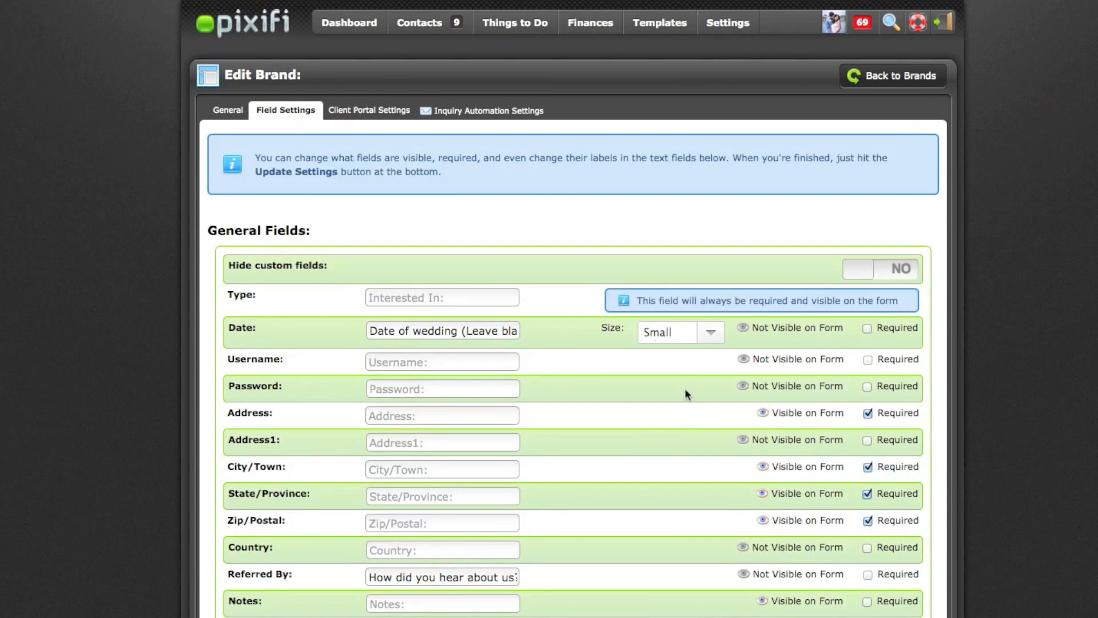
scroll(686, 408, "down", 8)
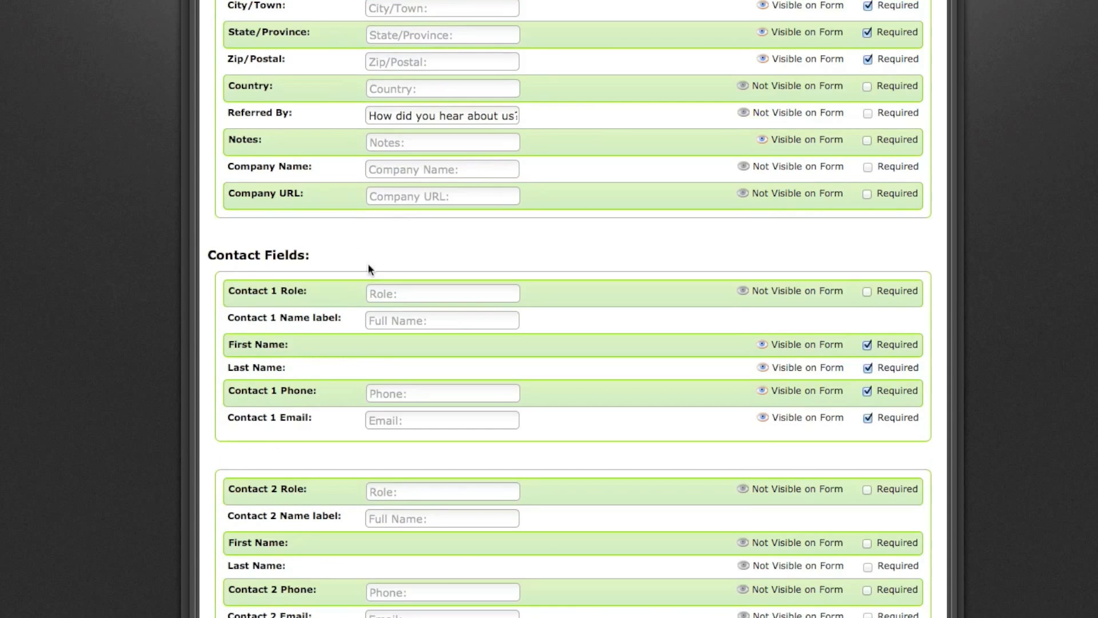
scroll(468, 547, "up", 5)
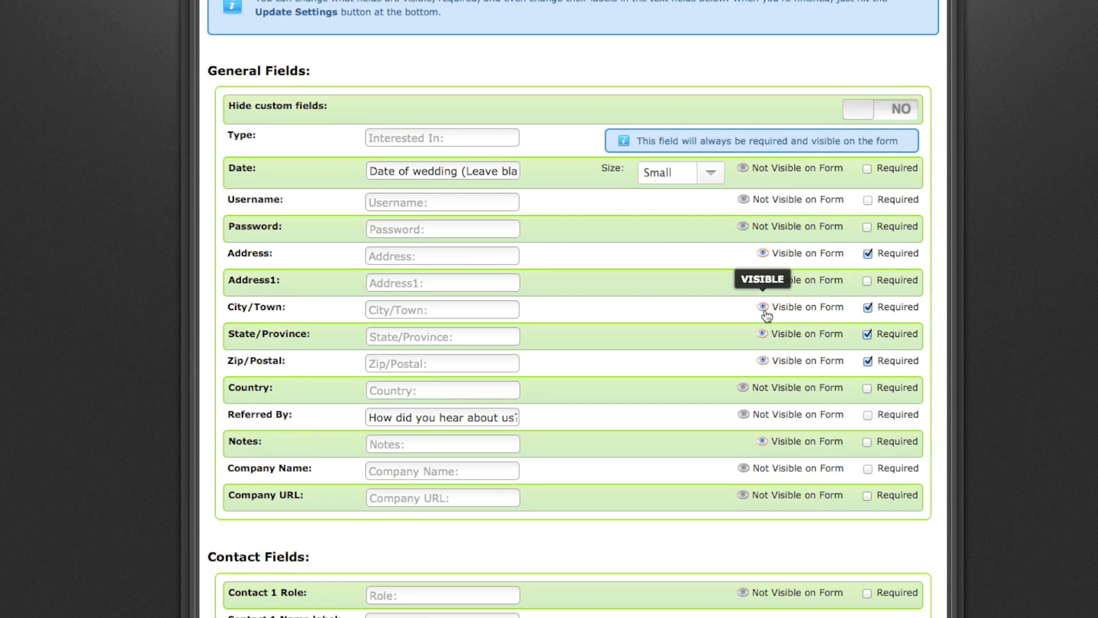
left_click(762, 254)
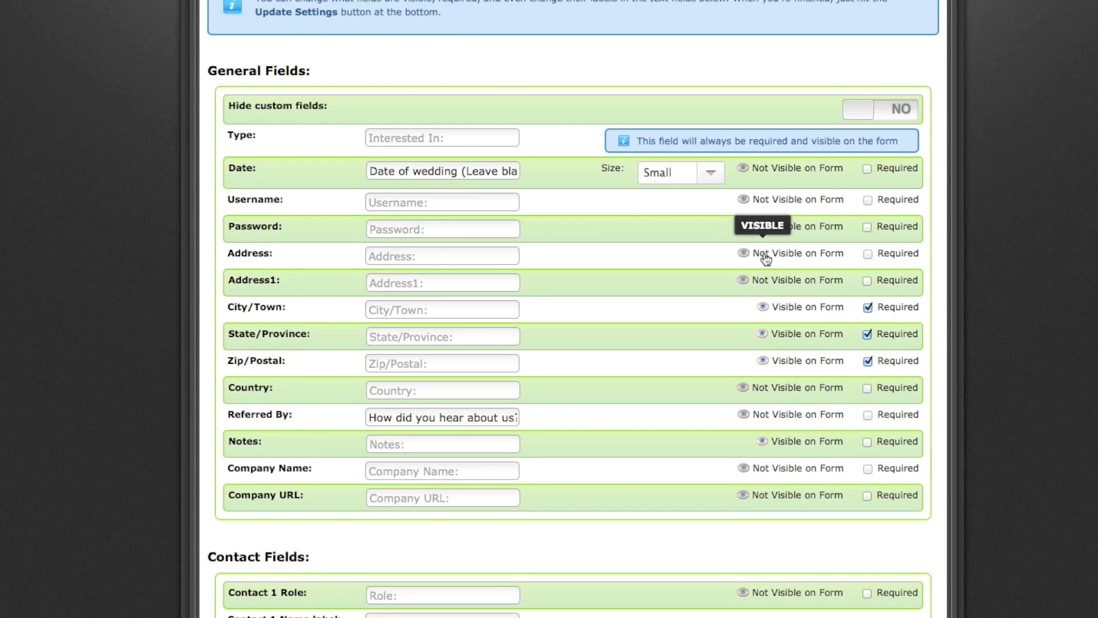
left_click(763, 309)
left_click(769, 338)
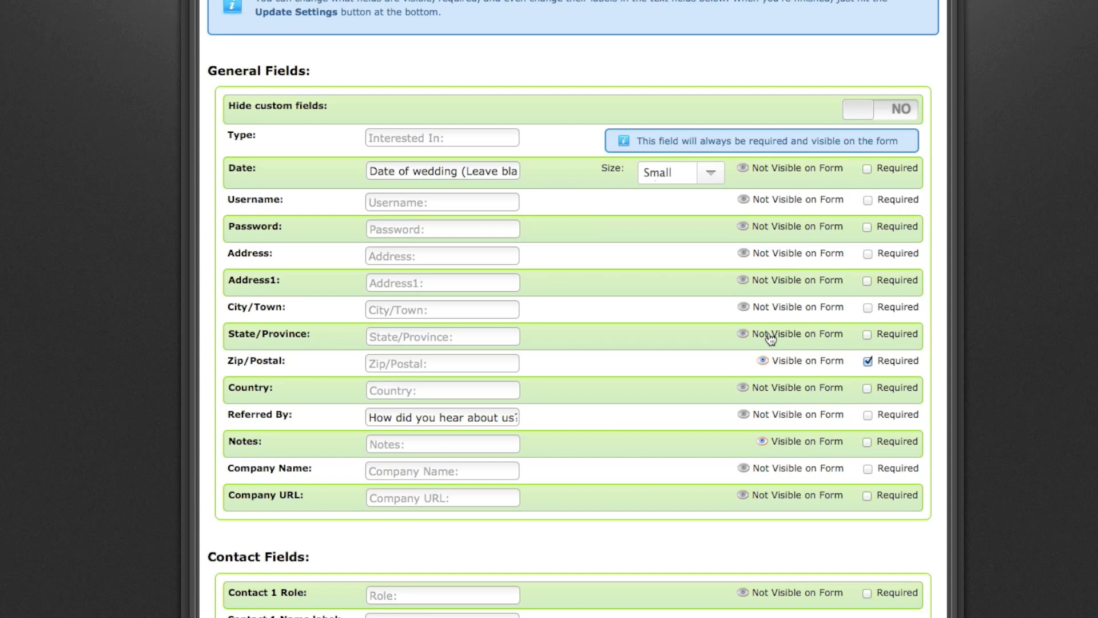
left_click(762, 361)
scroll(995, 422, "down", 5)
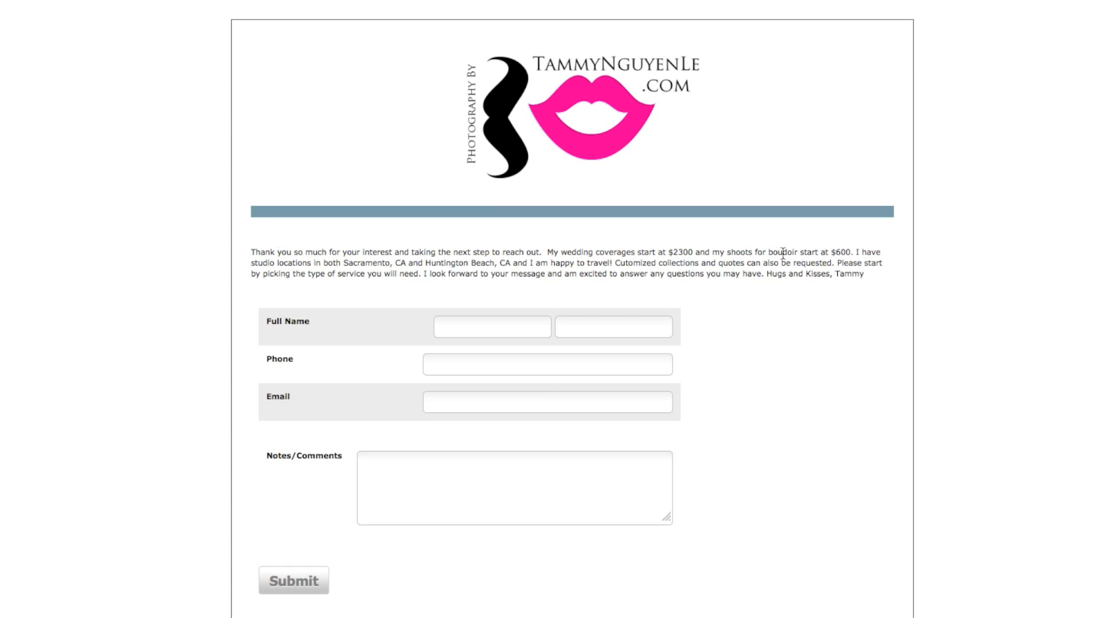
- Review the inquiry form's welcome text on the public form and in the brand's general settings
left_click_drag(873, 267, 426, 261)
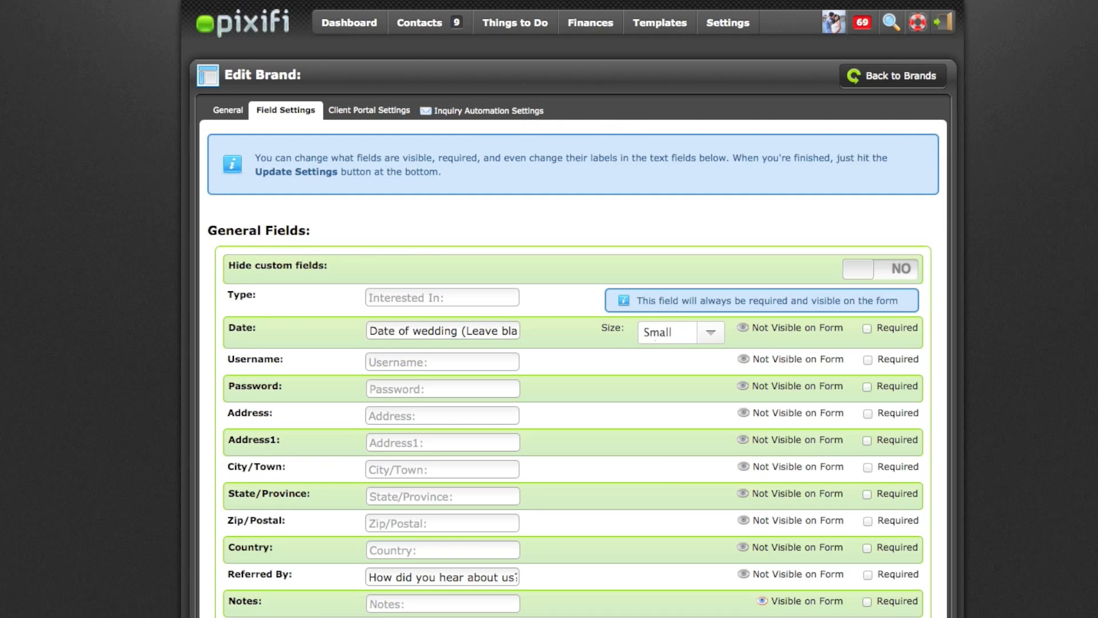
left_click(225, 113)
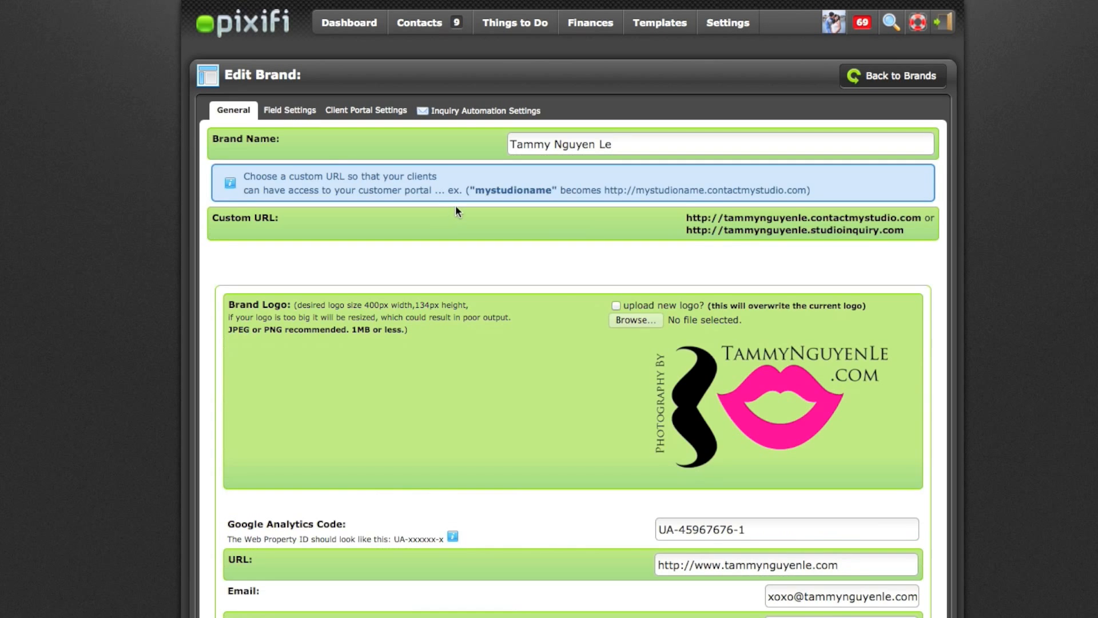
scroll(455, 204, "down", 12)
scroll(455, 13, "down", 5)
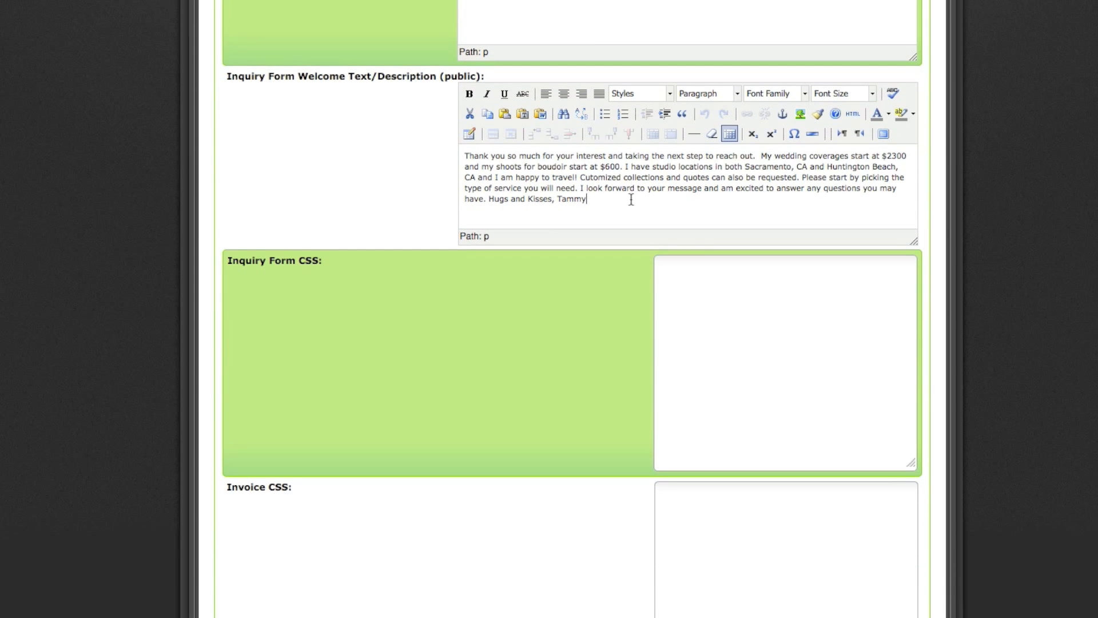
left_click_drag(631, 199, 440, 137)
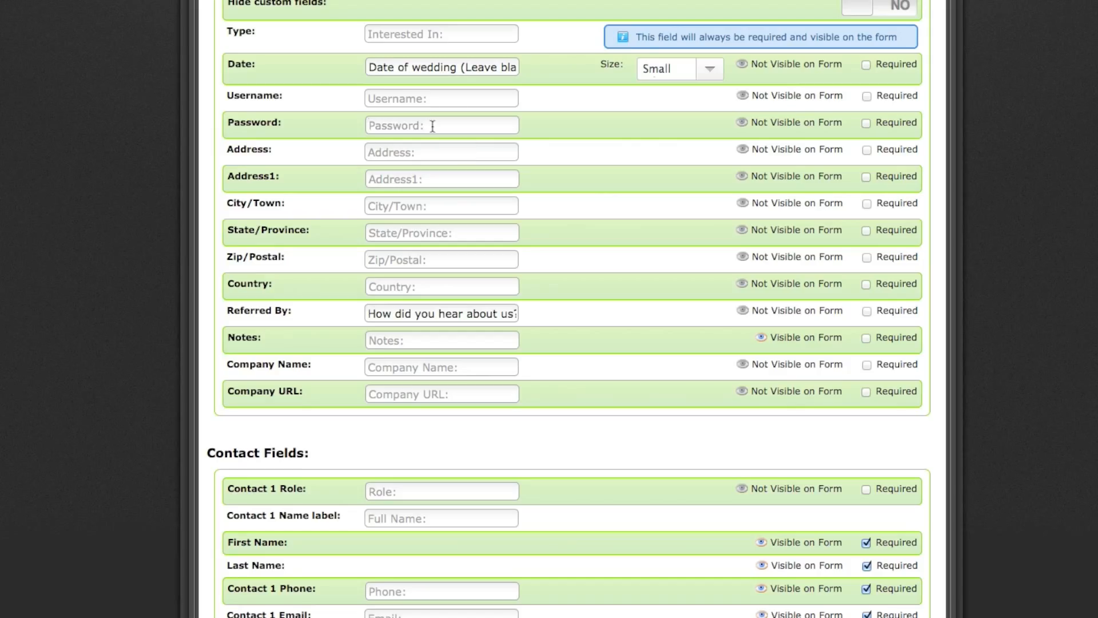
- Review the custom label of the Referred By field and the inquiry form success message in the automation settings
left_click(369, 152)
left_click_drag(366, 314, 527, 318)
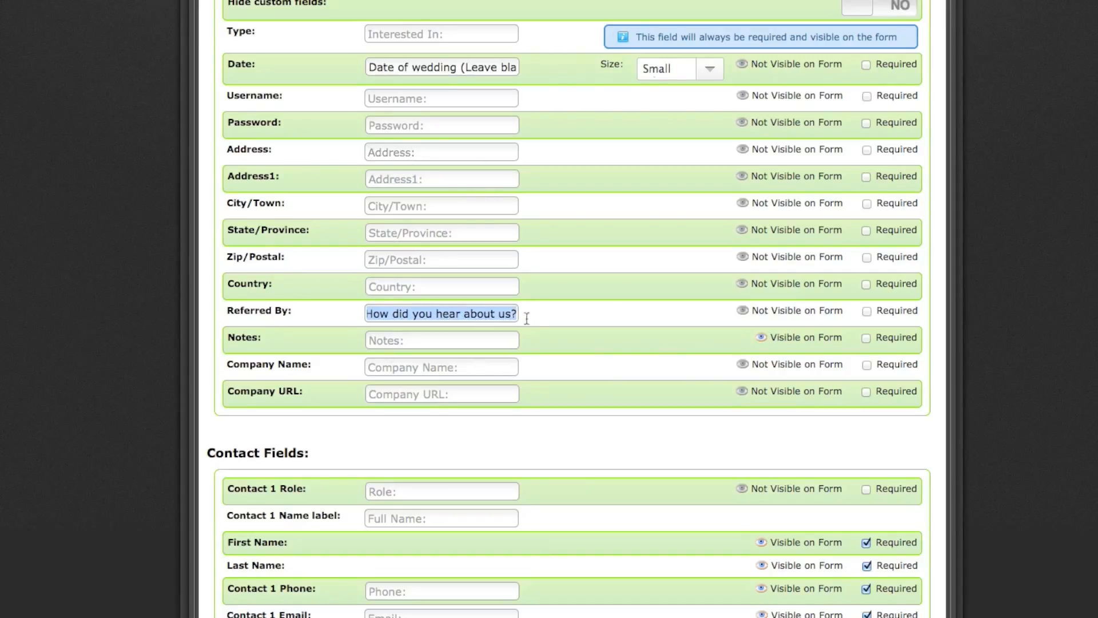
left_click(634, 287)
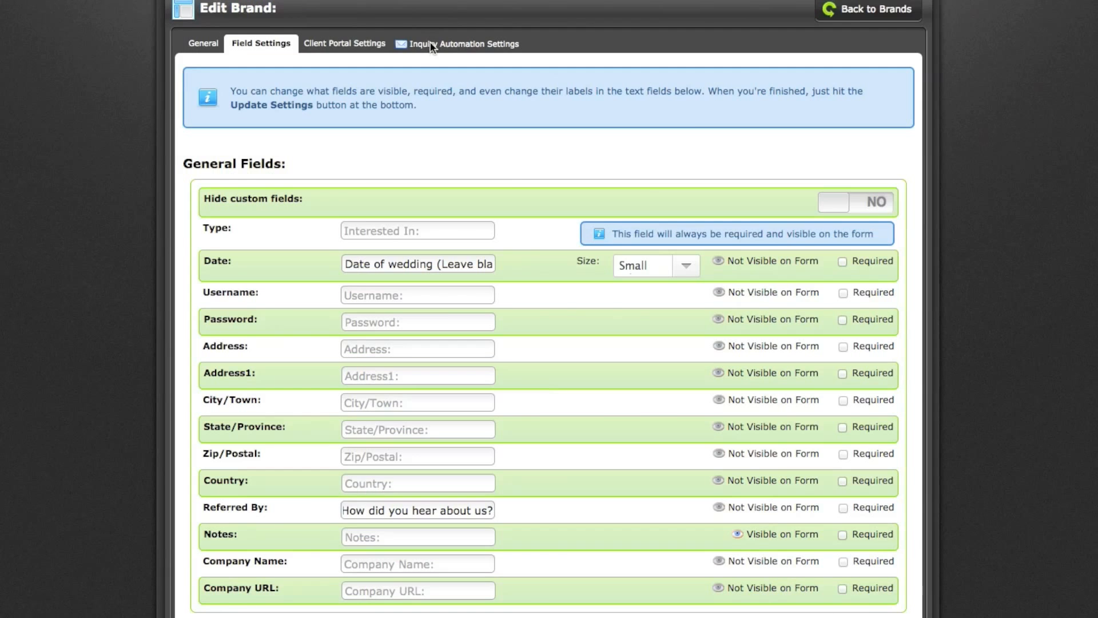
left_click(430, 43)
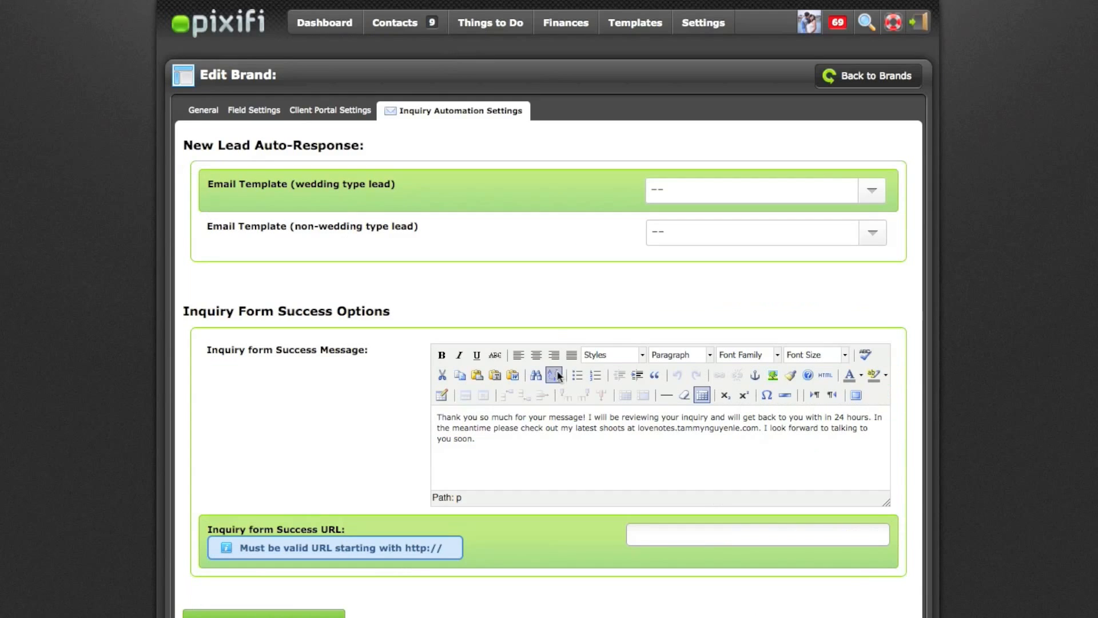
left_click_drag(551, 436, 418, 415)
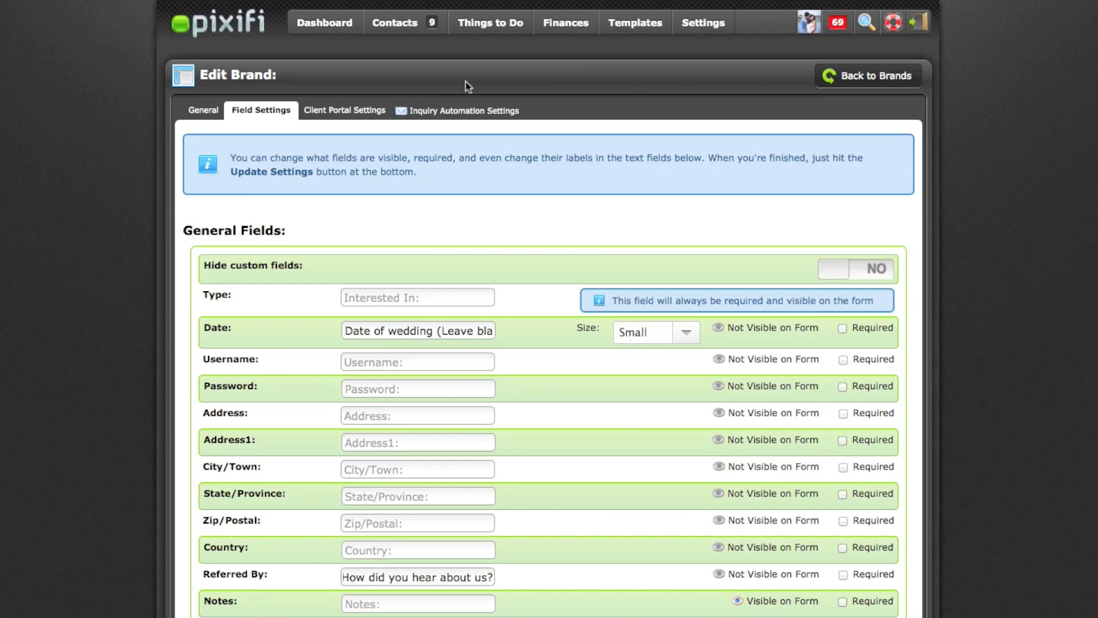
- Make the Wedding event type publicly visible by turning off Hidden Externally (Private), and update it
mouse_move(498, 22)
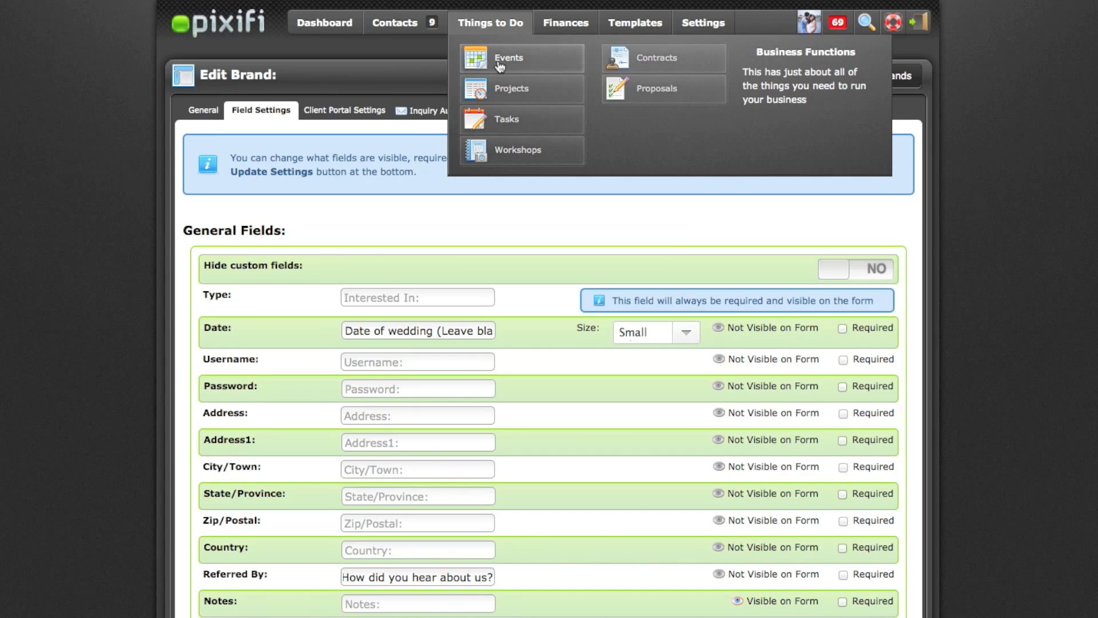
left_click(499, 65)
left_click(377, 117)
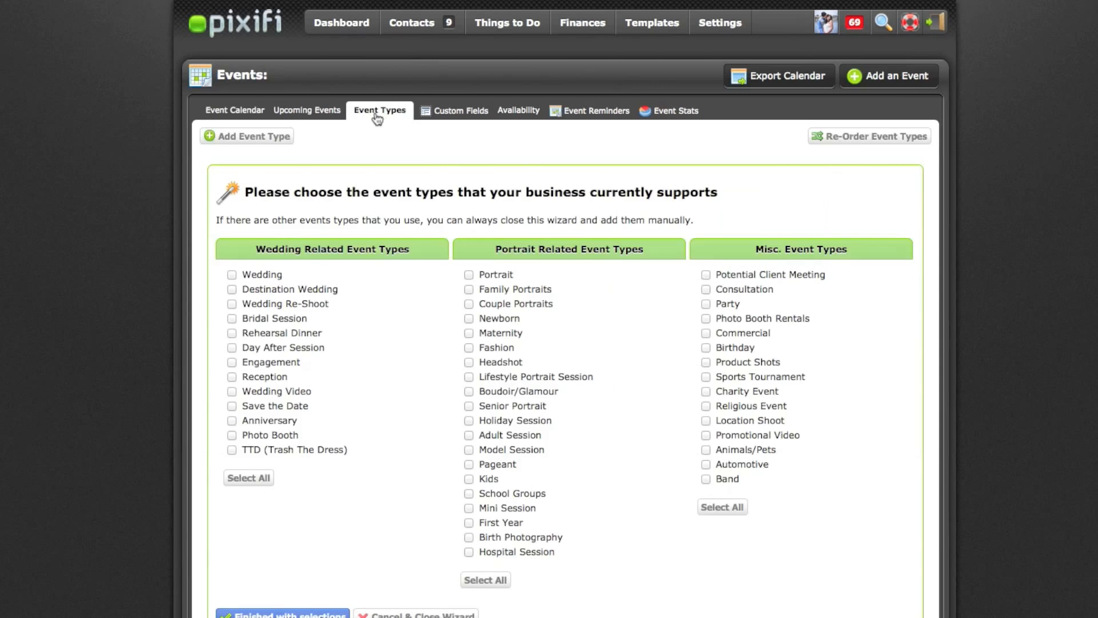
scroll(352, 502, "down", 5)
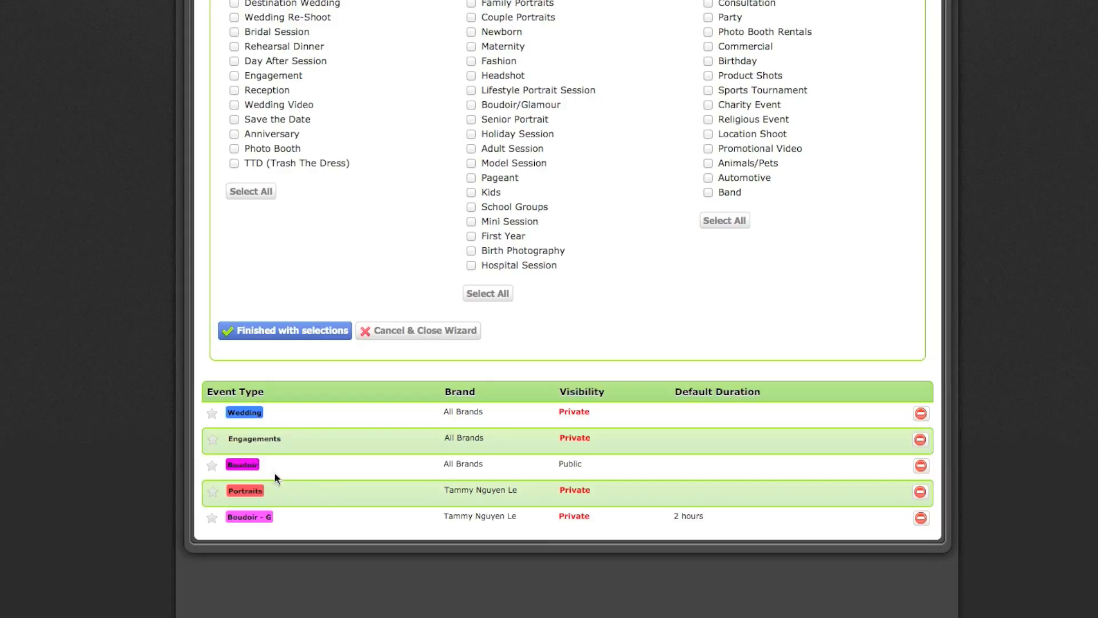
left_click(244, 413)
scroll(904, 276, "down", 5)
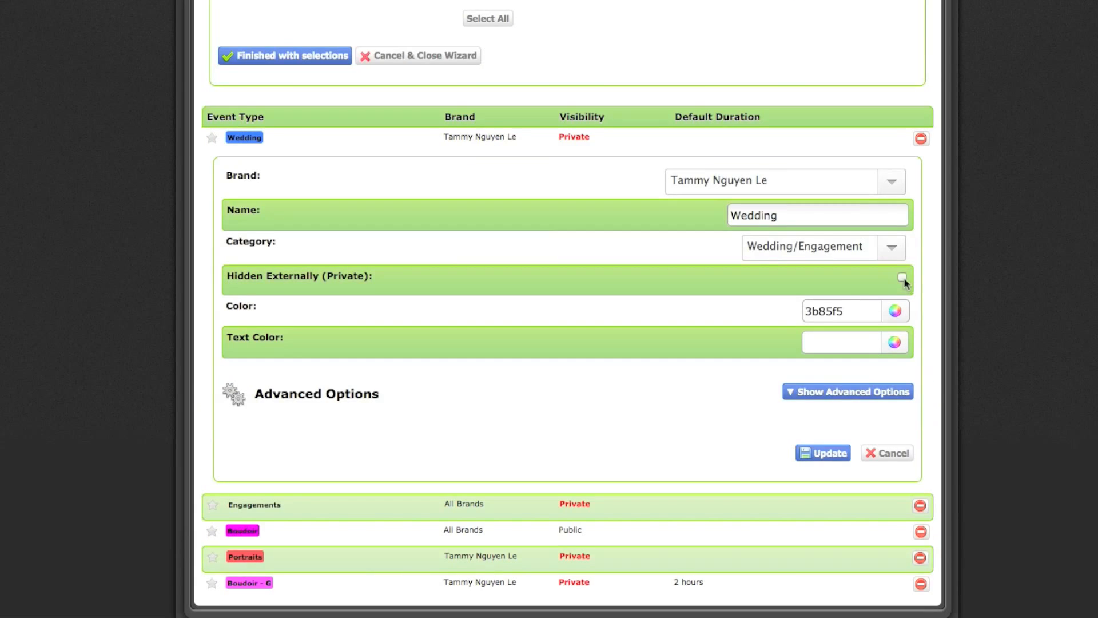
left_click(817, 453)
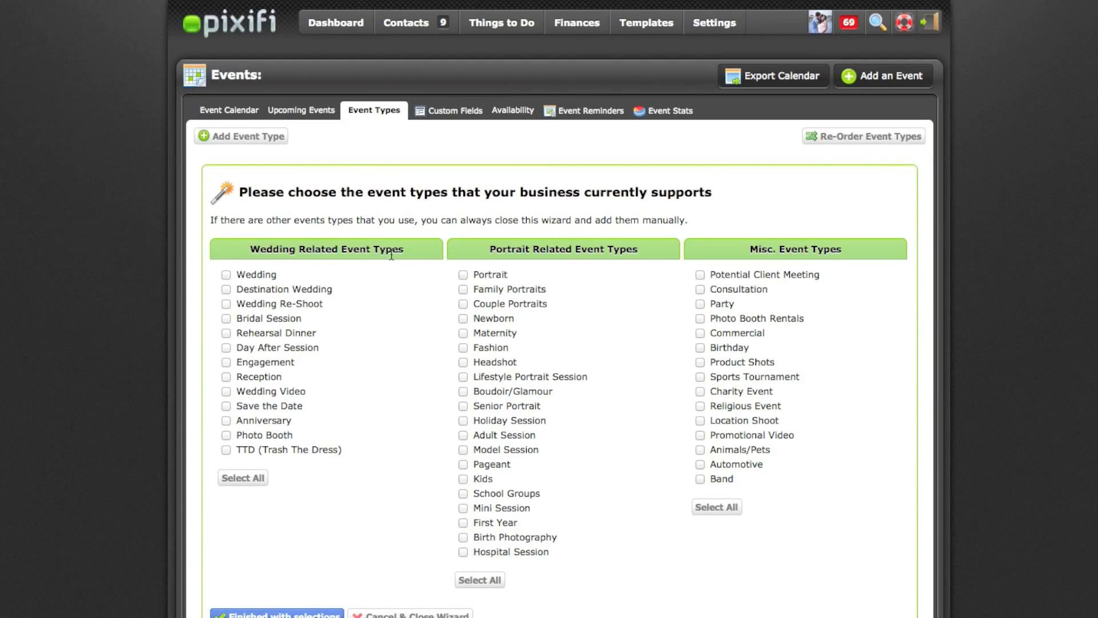
- Start a multiple-choice custom field for Wedding events asking "What is your photography Budget?", with the Checkbox type
left_click(445, 112)
left_click(670, 143)
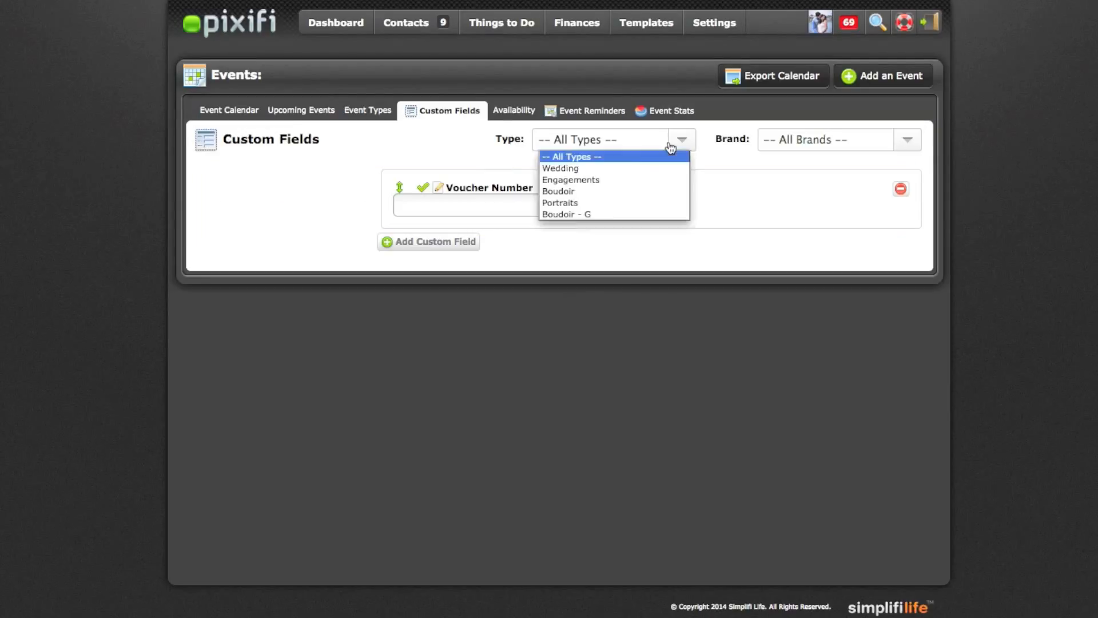
left_click(635, 153)
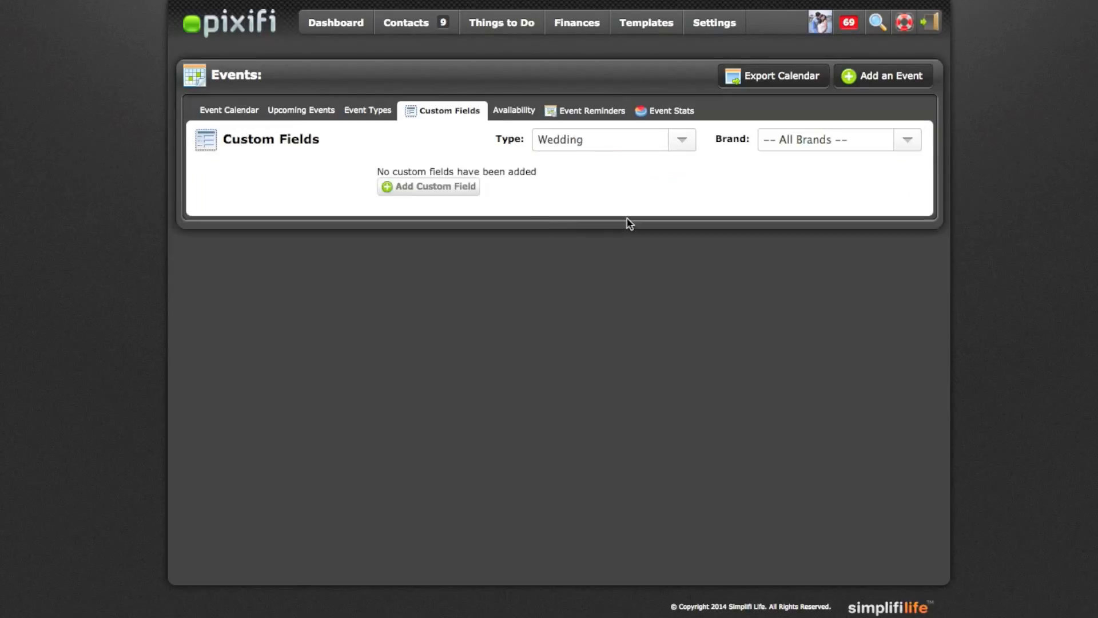
left_click(456, 193)
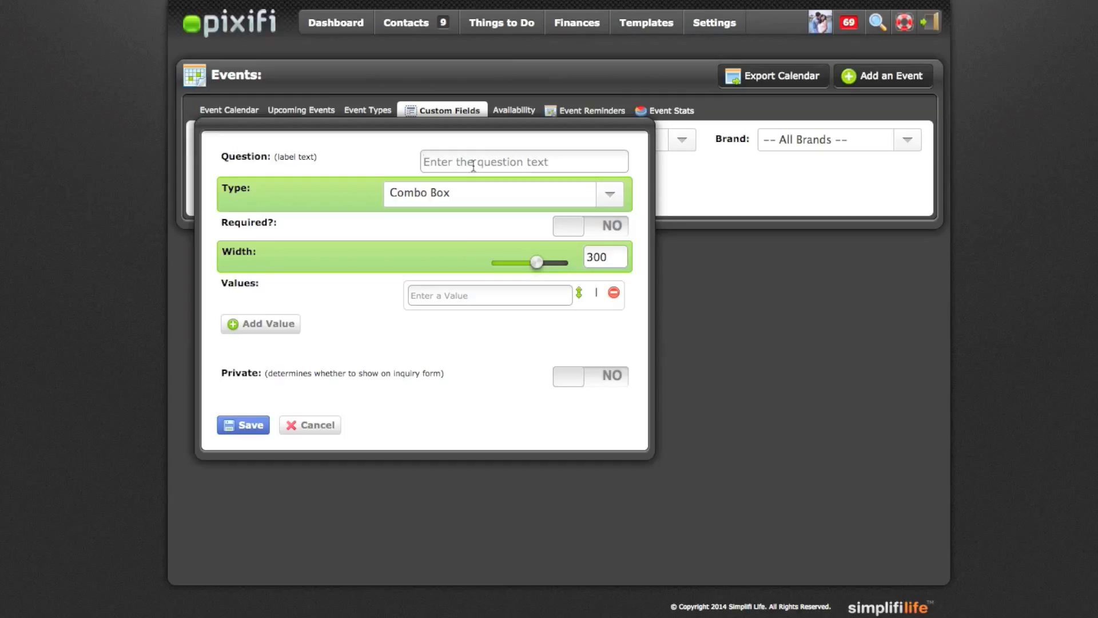
type("What is your photography Budget?")
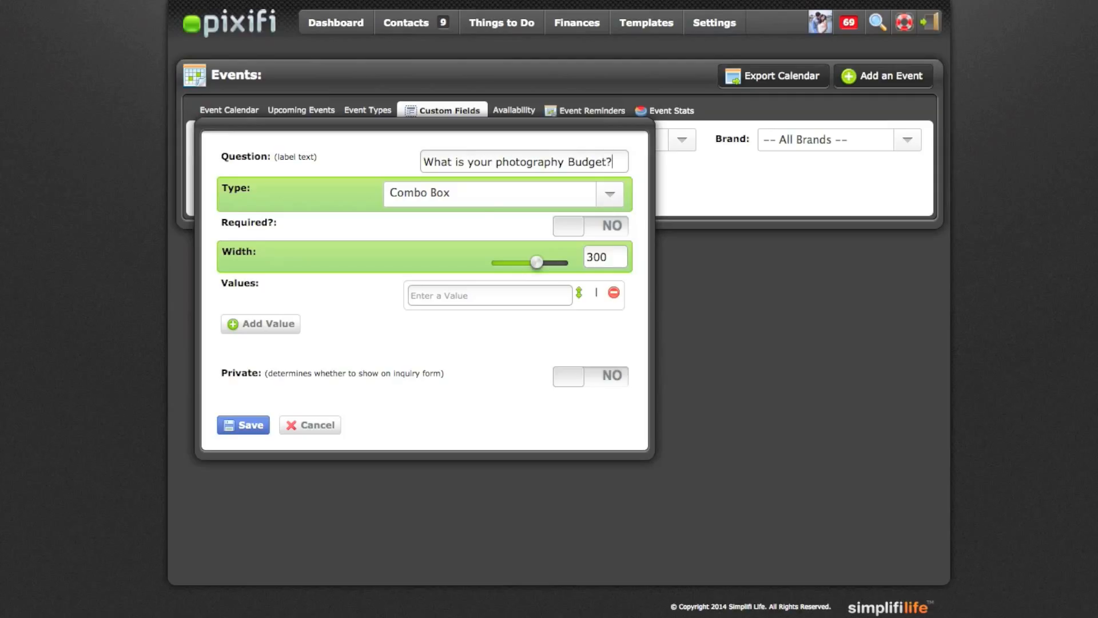
left_click(486, 202)
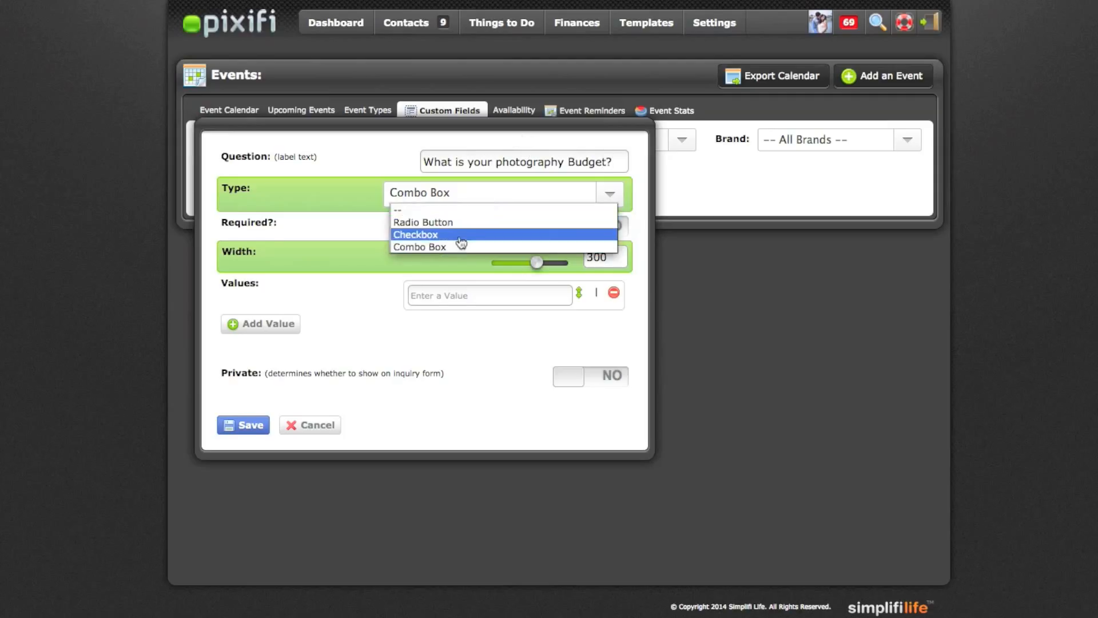
left_click(461, 235)
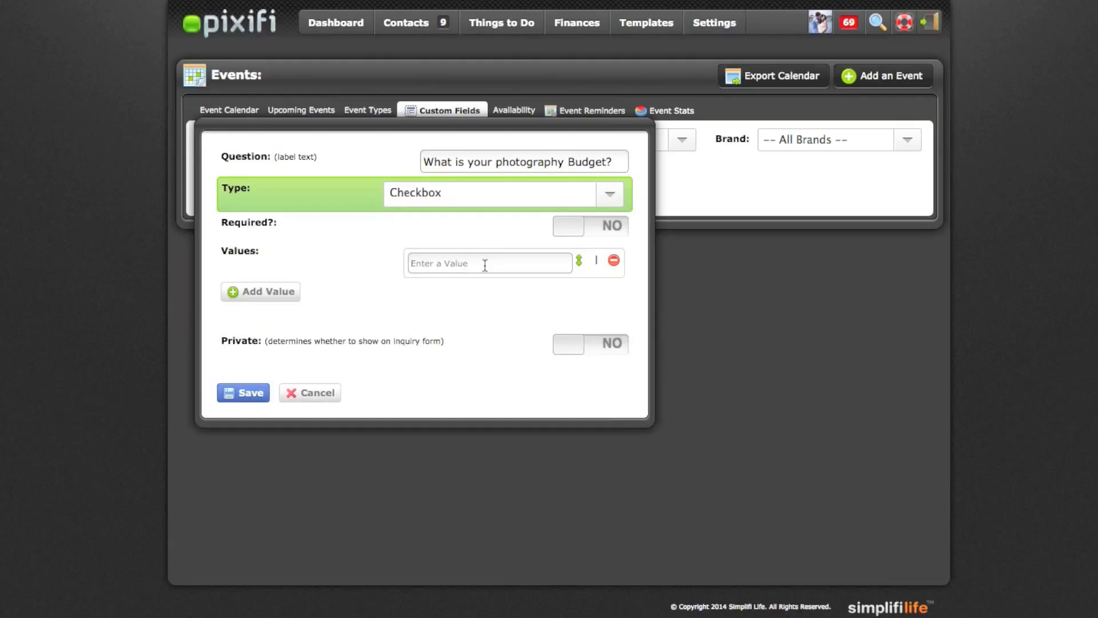
- Add the budget values $2300 - $2900, $2900 - $3500 and $3500 - $4500, and save the custom field
type("$2300")
key("BackSpace")
key("BackSpace")
key("BackSpace")
key("BackSpace")
type("2300 - $2900")
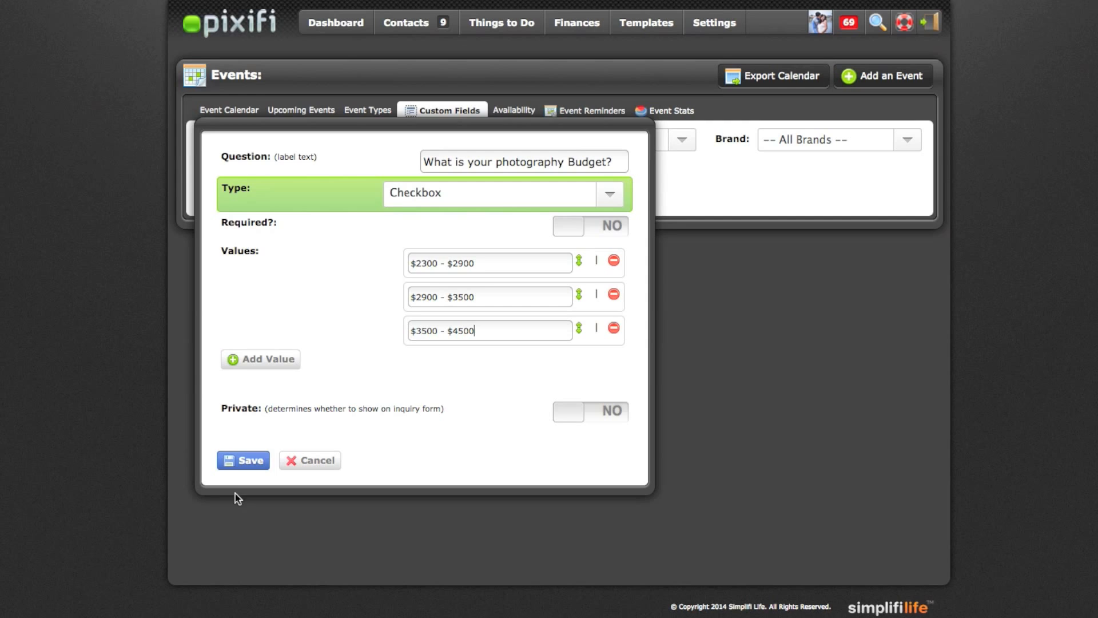
left_click(234, 460)
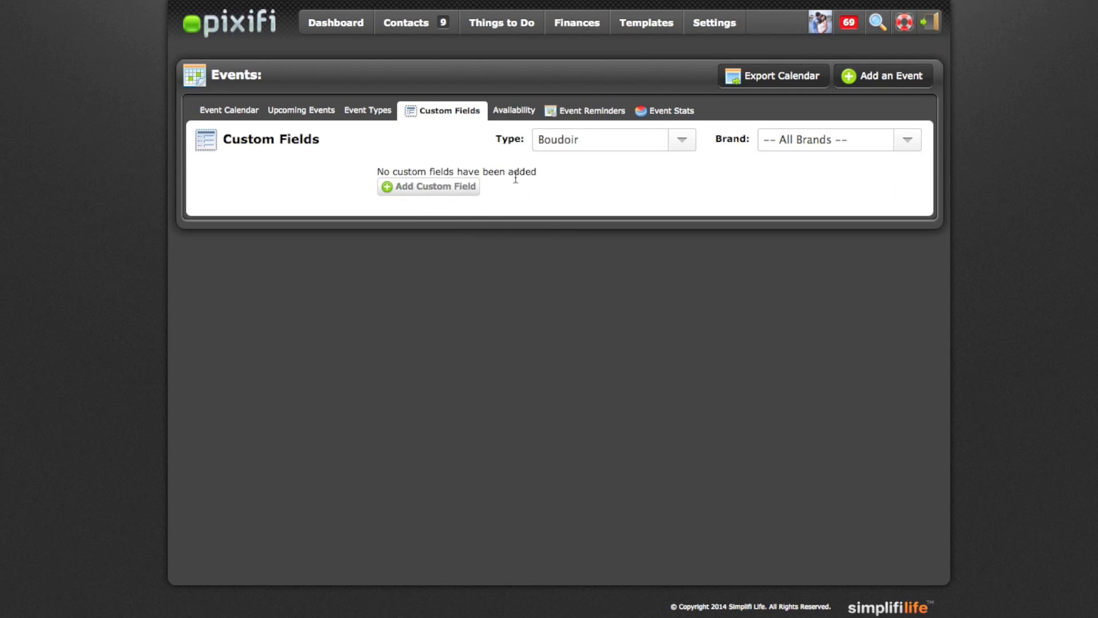
left_click(419, 192)
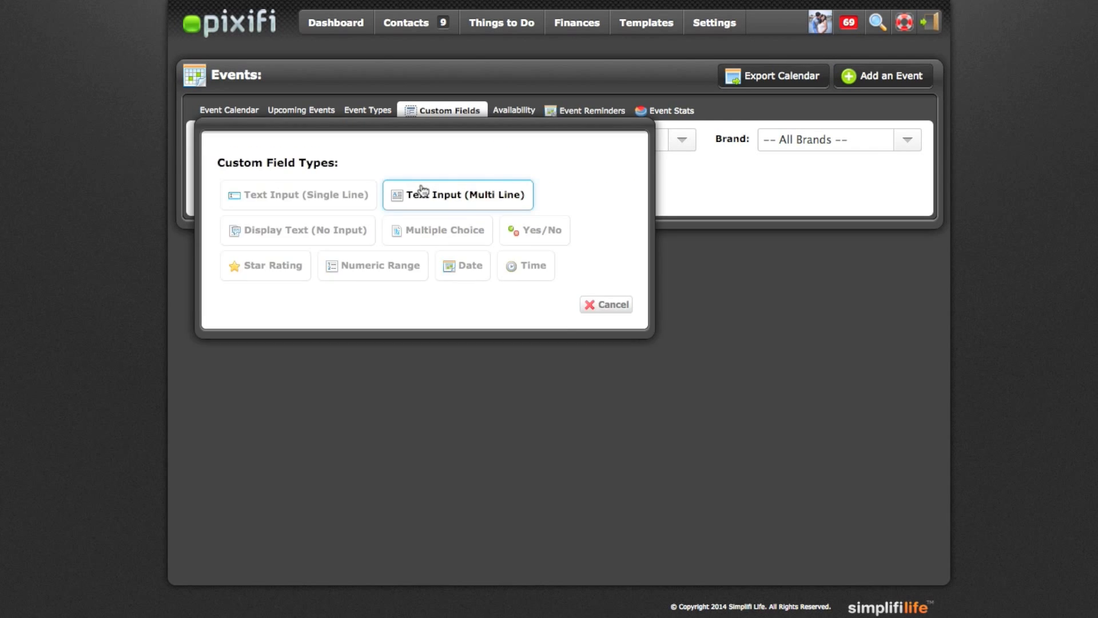
left_click(454, 211)
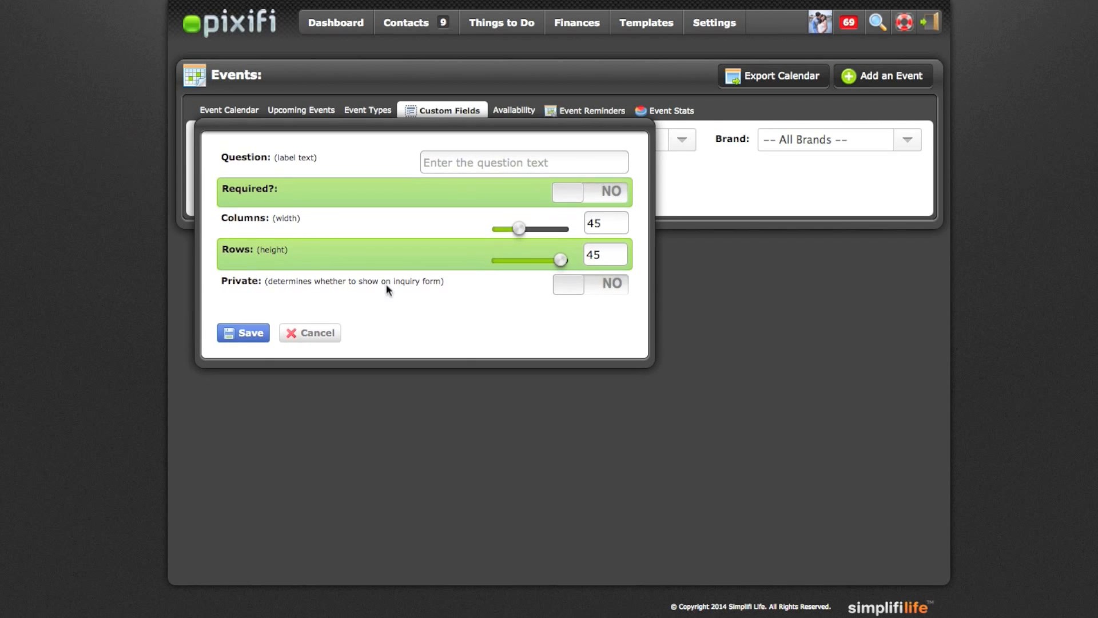
left_click(310, 332)
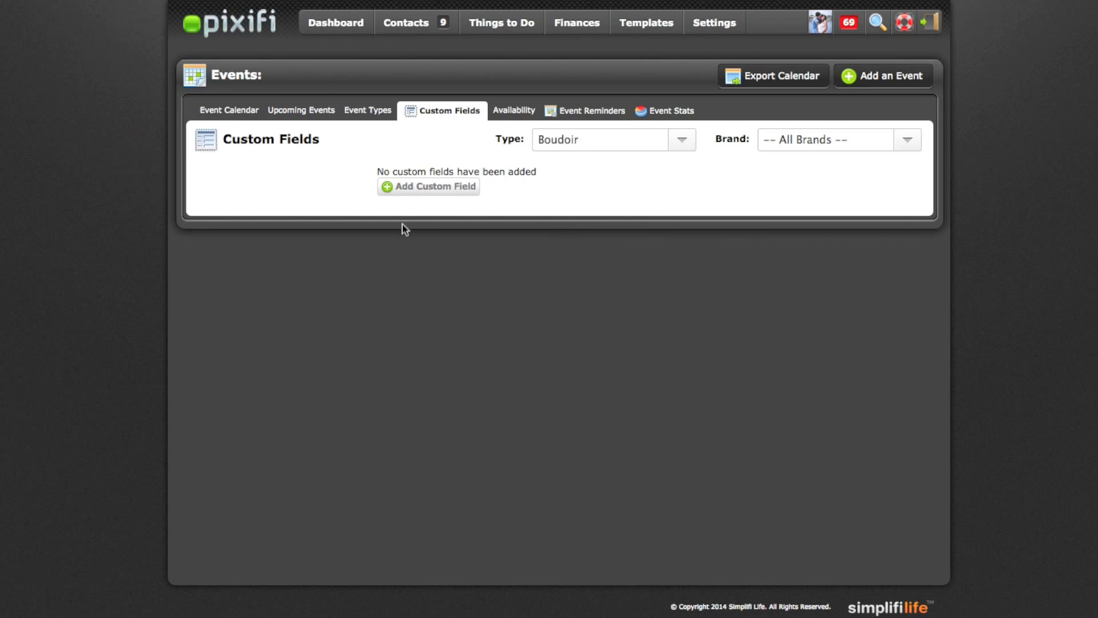
- Start a multiple-choice custom field for Boudoir events asking "What location would you like to shoot in?"
left_click(438, 188)
left_click(461, 238)
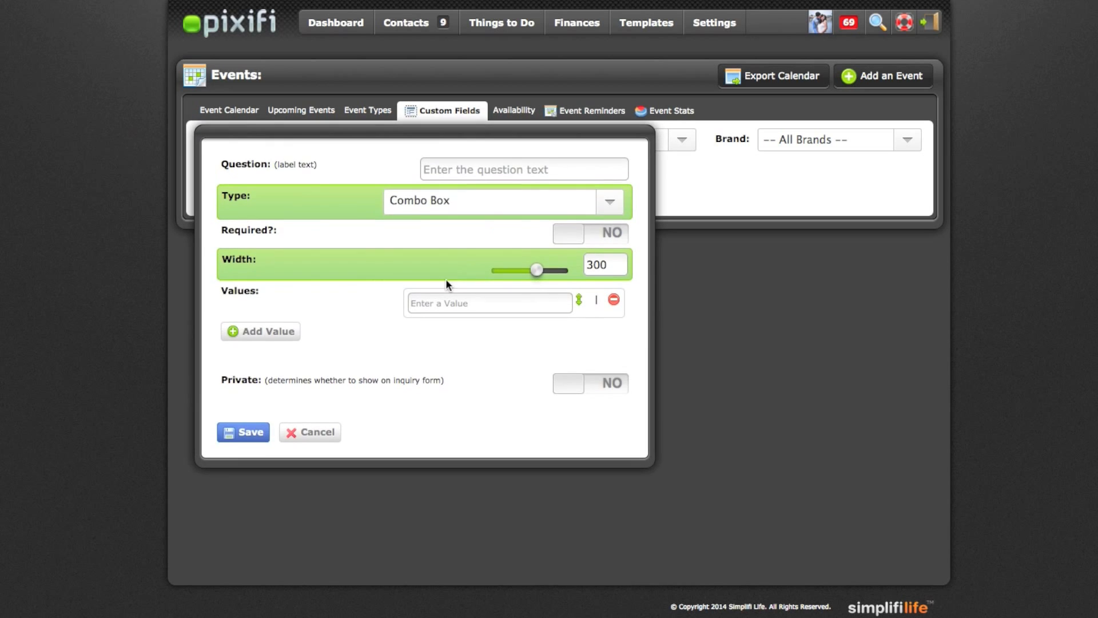
left_click(481, 161)
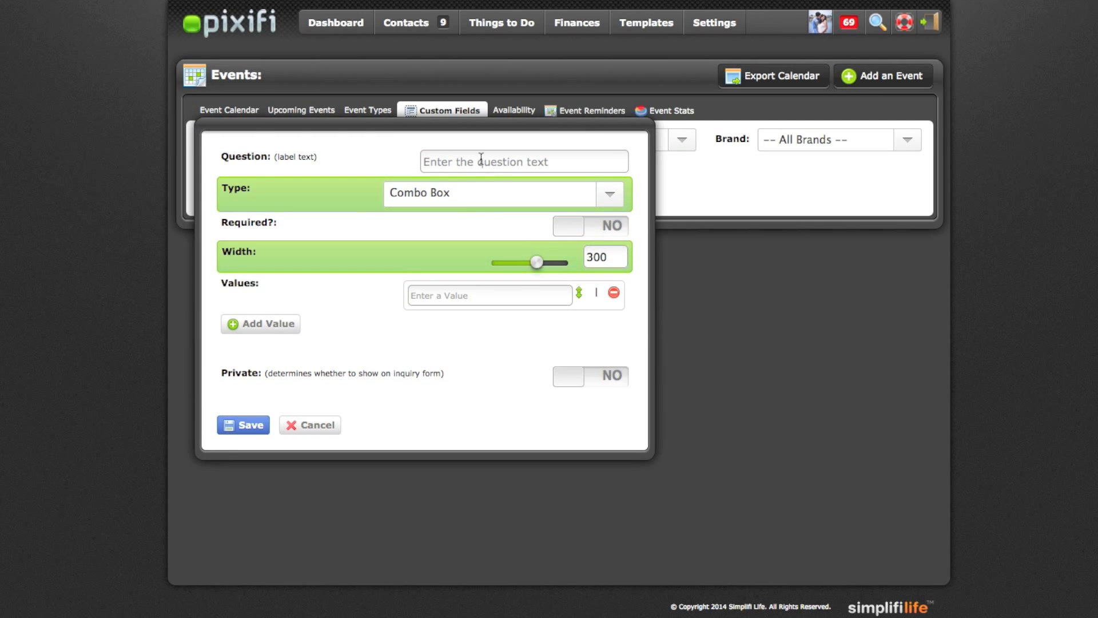
type("What al")
key("BackSpace")
key("BackSpace")
type("location would you like to shoot in?")
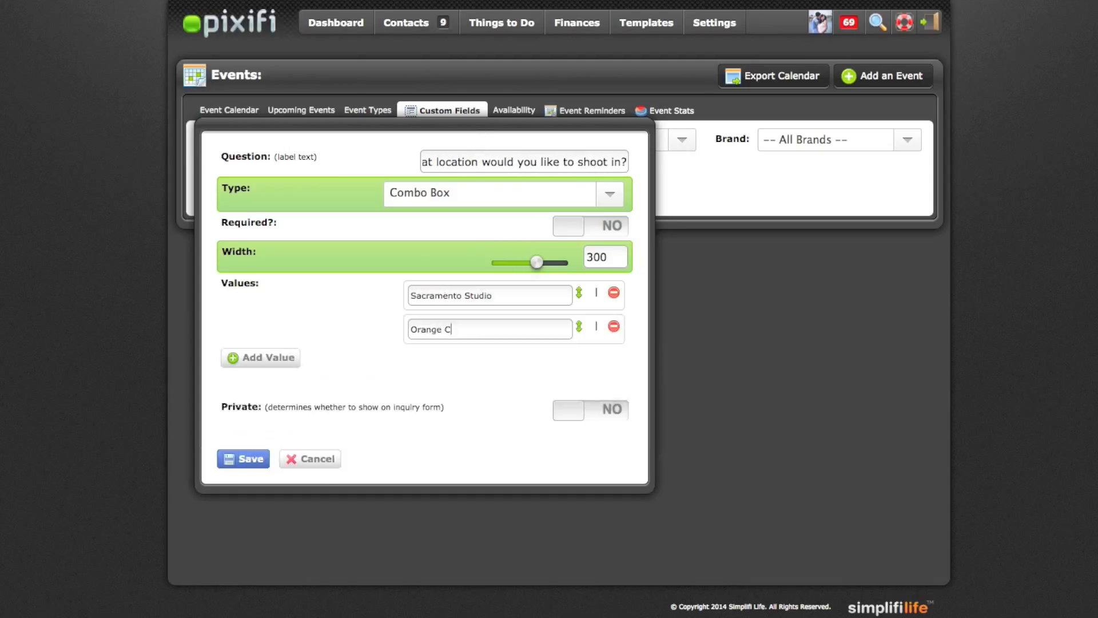
- Enter Orange County Studio as the second value below Sacramento Studio, and save the location field
type("oynty")
key("BackSpace")
key("BackSpace")
key("BackSpace")
key("BackSpace")
type("unty Studio")
left_click(242, 461)
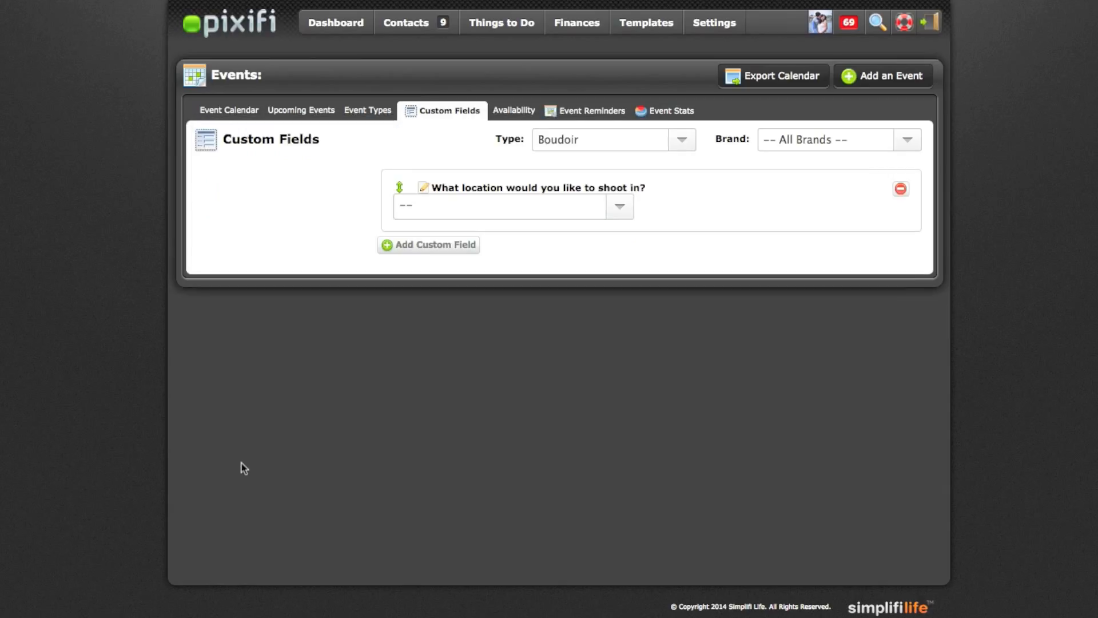
- Return to the brand's settings, open its public inquiry form and choose Wedding as the event type to check the fields
left_click(714, 24)
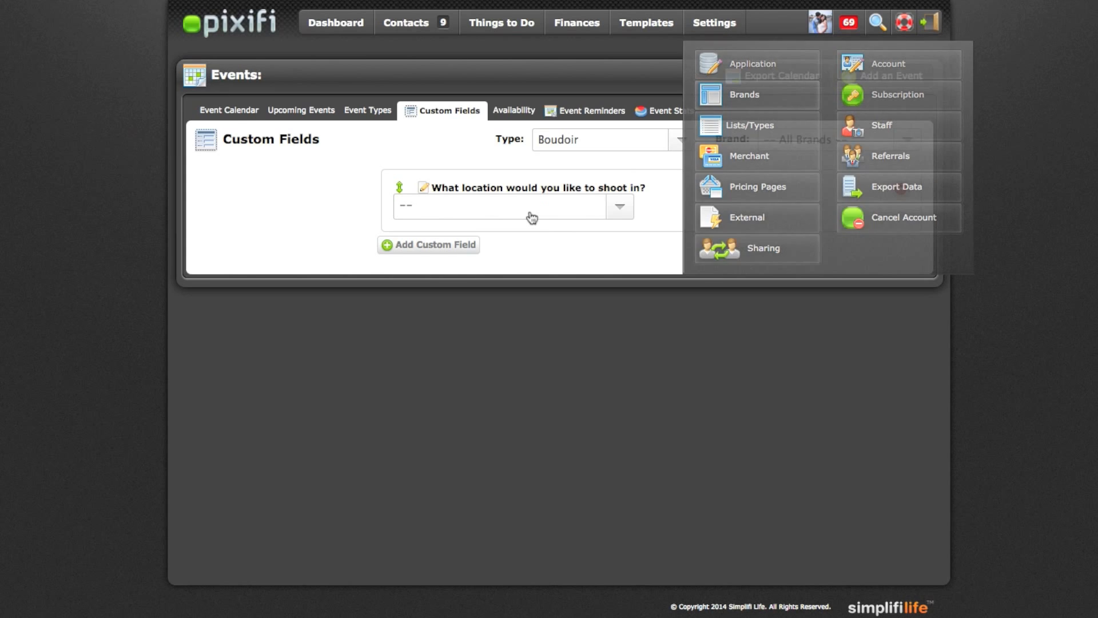
left_click(311, 123)
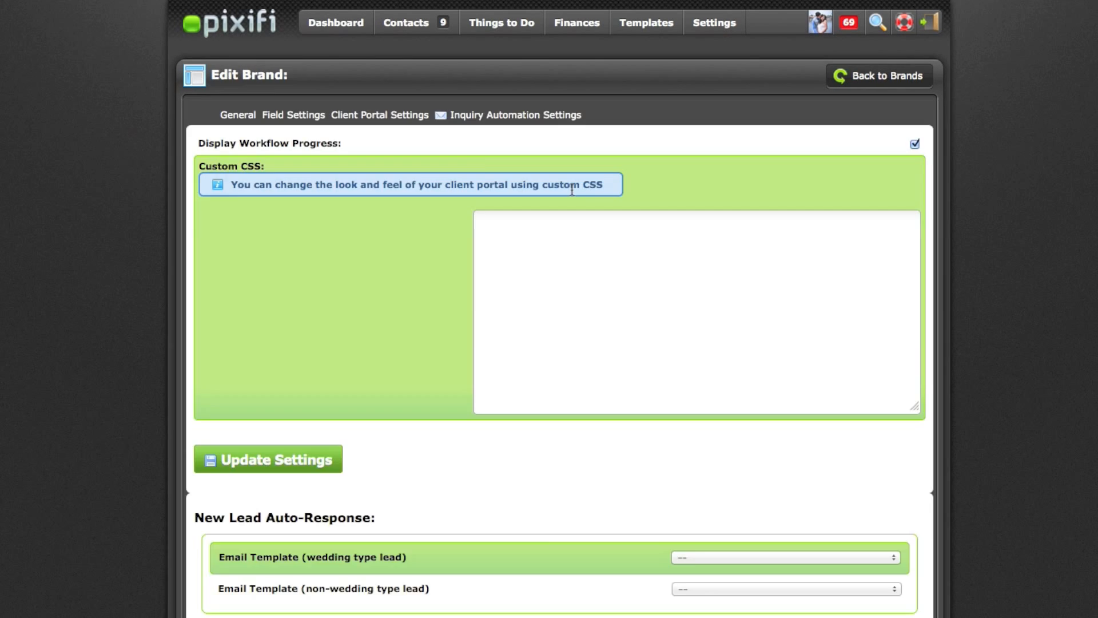
left_click(238, 113)
left_click(291, 118)
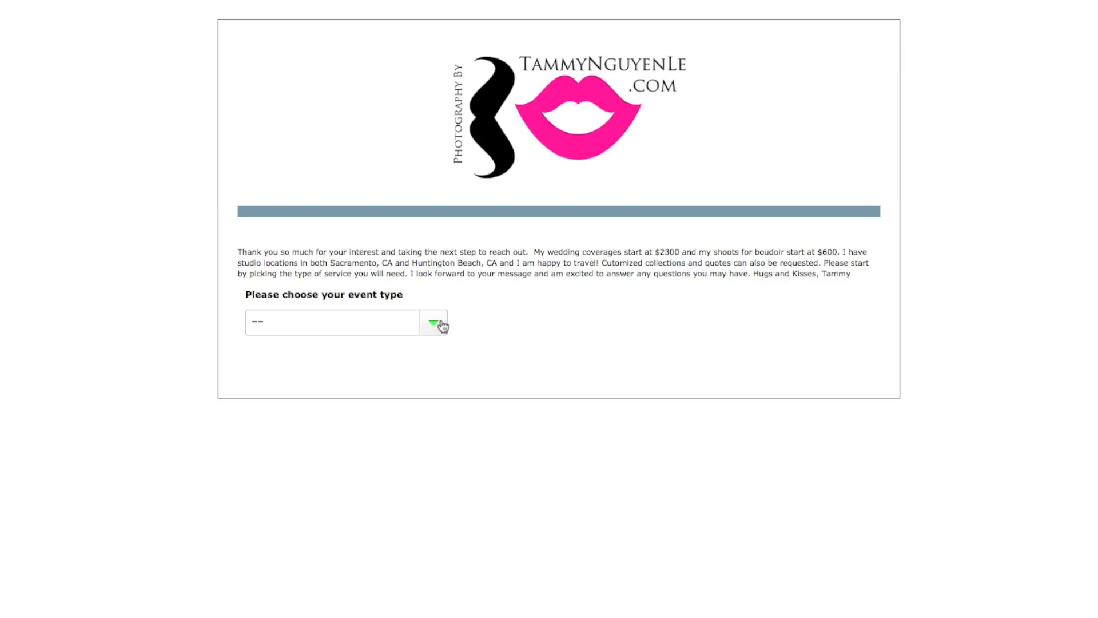
left_click(441, 324)
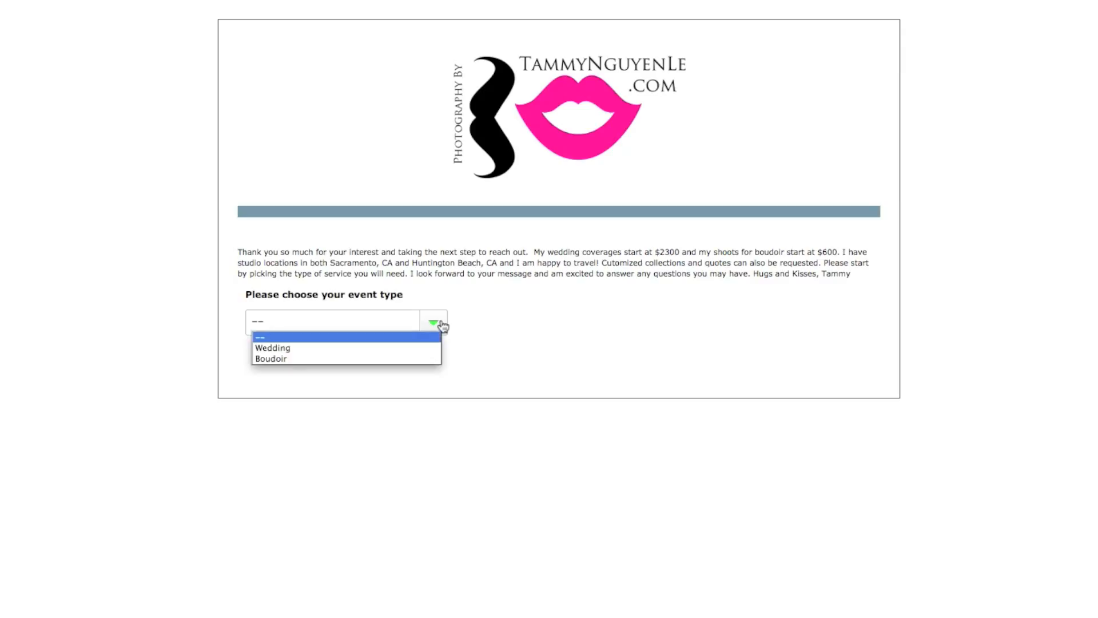
left_click(357, 347)
scroll(652, 540, "down", 3)
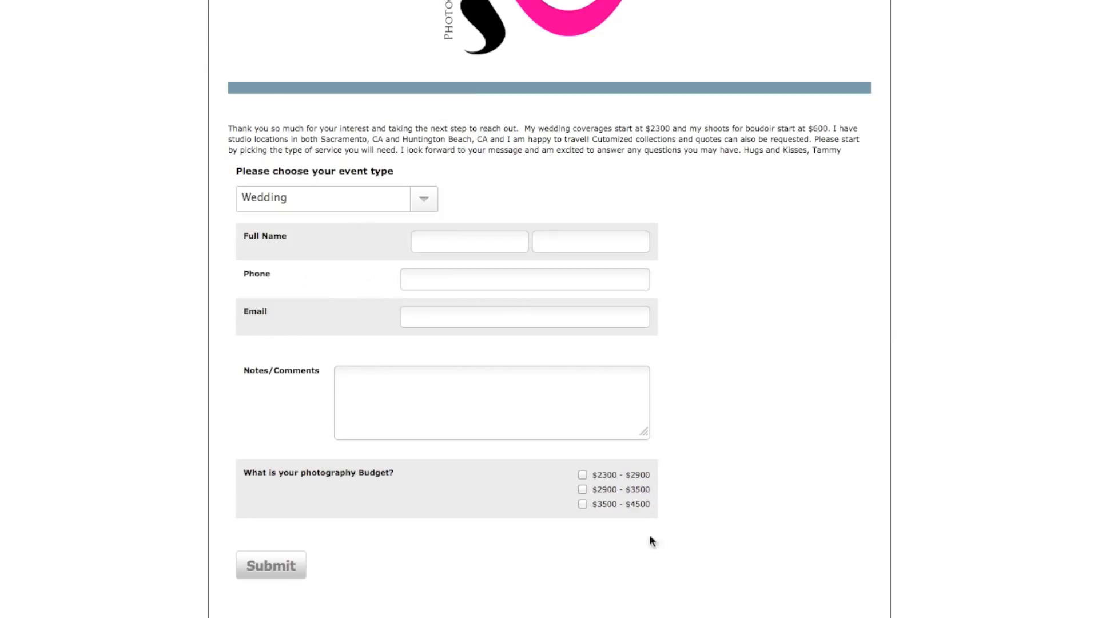